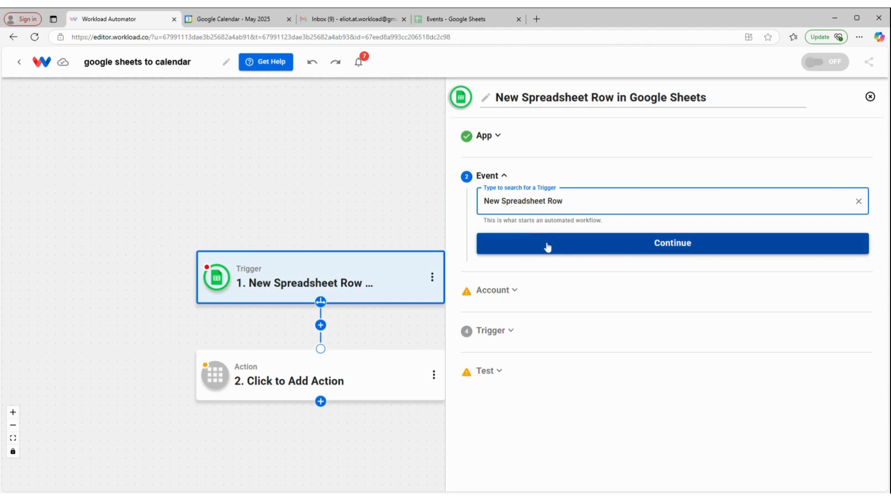
Accept the New Spreadsheet Row event and the connected account, and choose Events as the trigger's spreadsheet
left_click(616, 251)
left_click(701, 335)
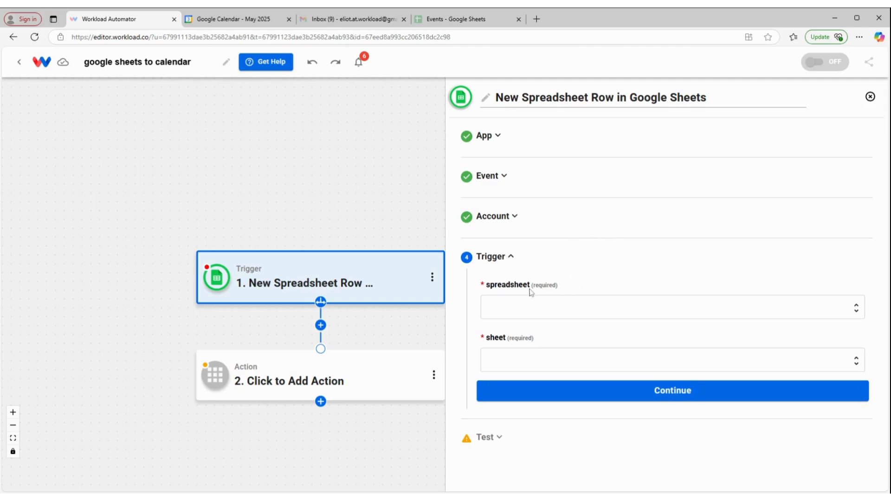
left_click(531, 307)
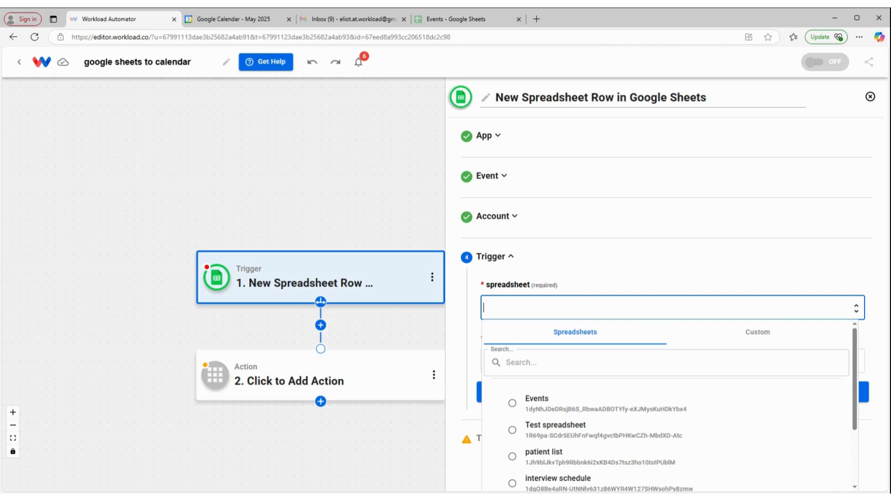
scroll(592, 389, "down", 2)
left_click(592, 390)
scroll(593, 391, "down", 1)
scroll(593, 391, "up", 3)
Select Sheet1 as the trigger's sheet and confirm the trigger settings
left_click(556, 362)
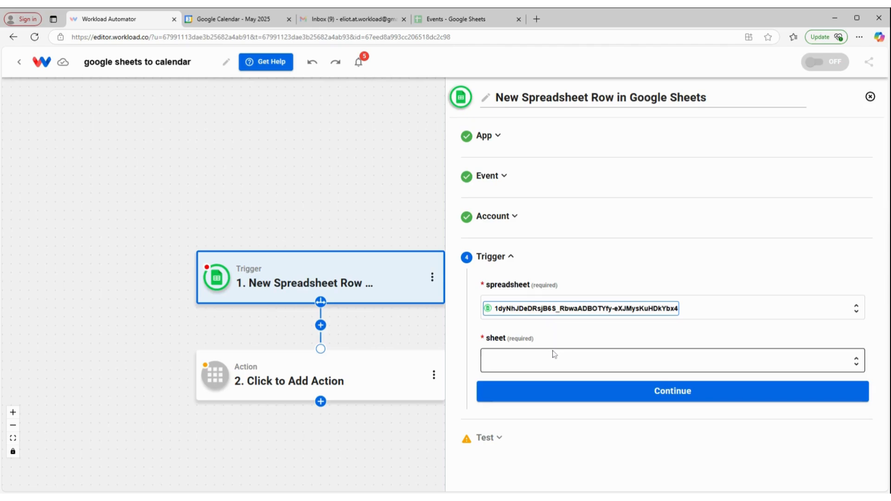
left_click(555, 360)
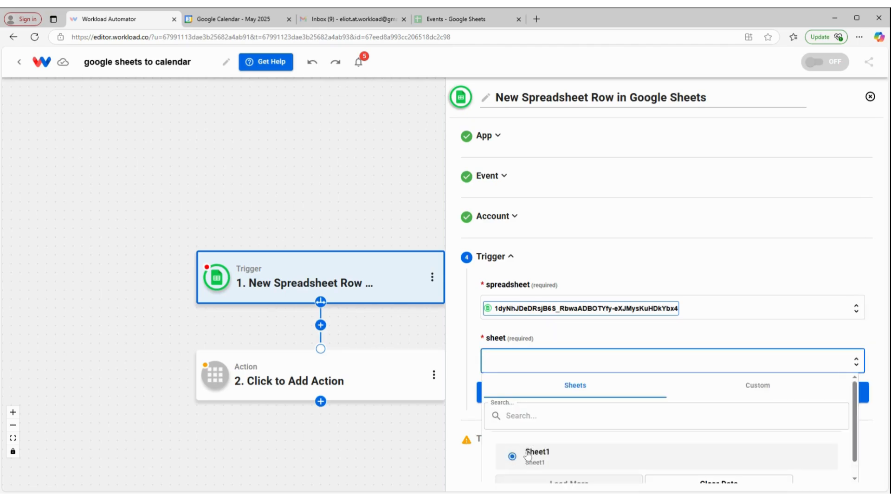
left_click(534, 453)
left_click(616, 402)
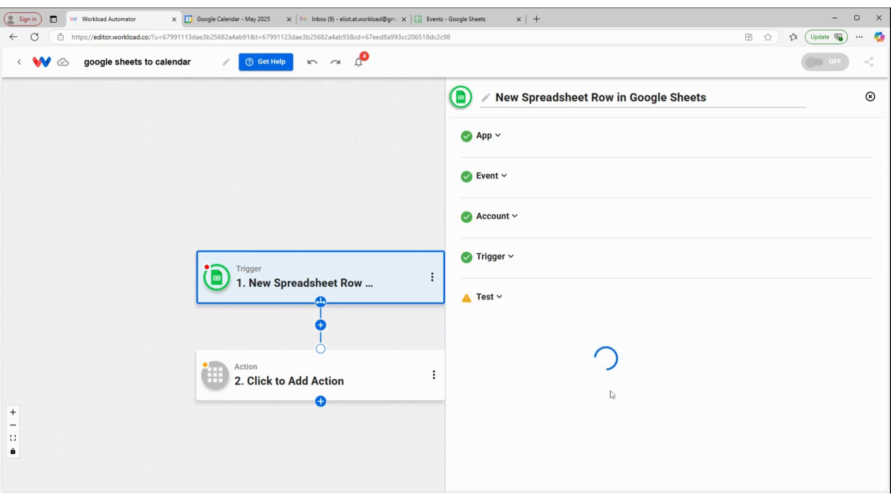
Test the Google Sheets trigger, review the sample row's data and continue to the action setup
left_click(626, 423)
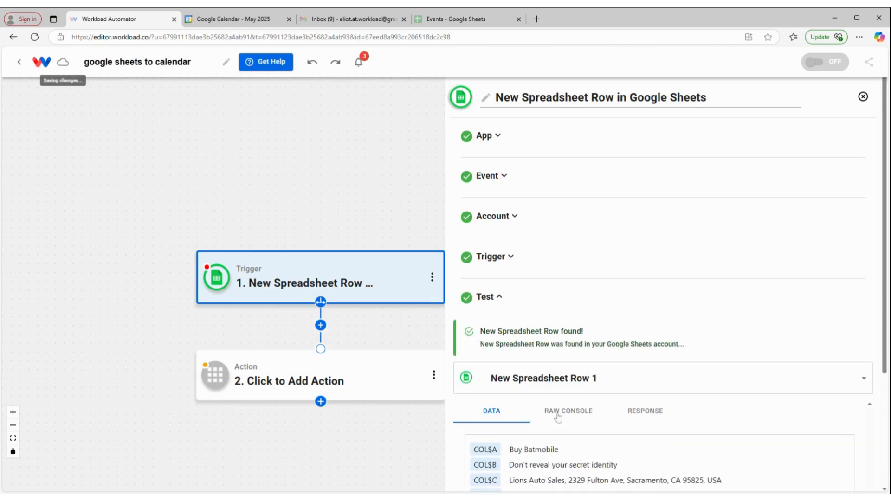
scroll(660, 403, "down", 1)
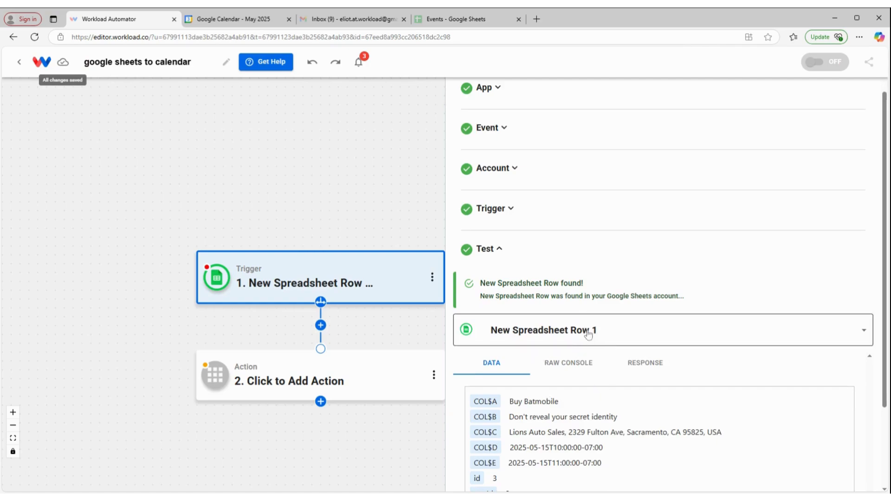
scroll(564, 403, "down", 2)
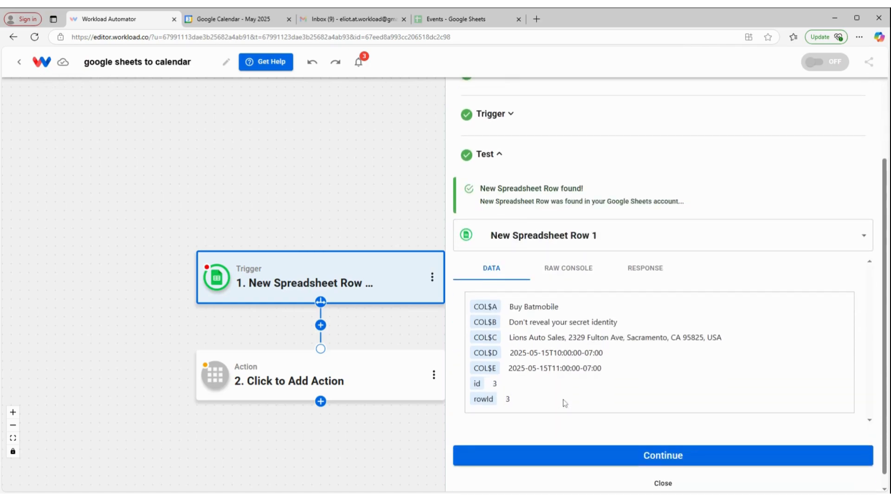
left_click(641, 459)
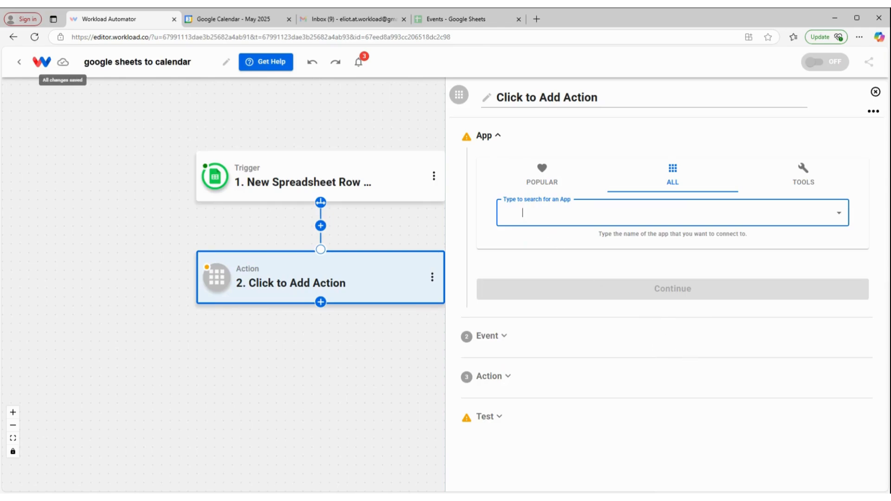
Set up the action as Create Detailed Event in Google Calendar, using the already connected account
type("calend")
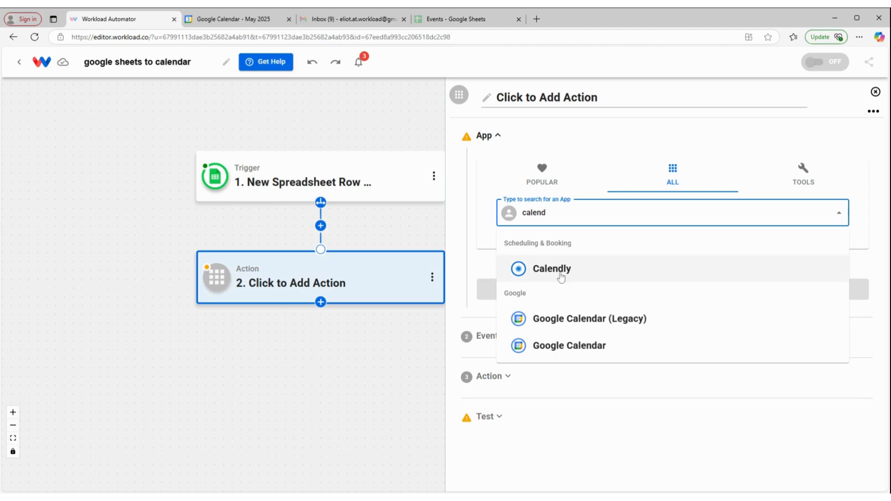
left_click(575, 345)
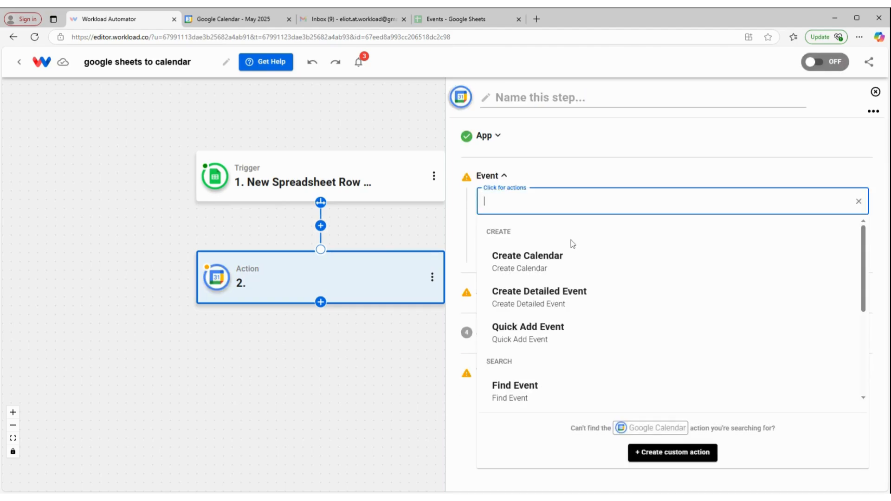
left_click(553, 302)
left_click(670, 246)
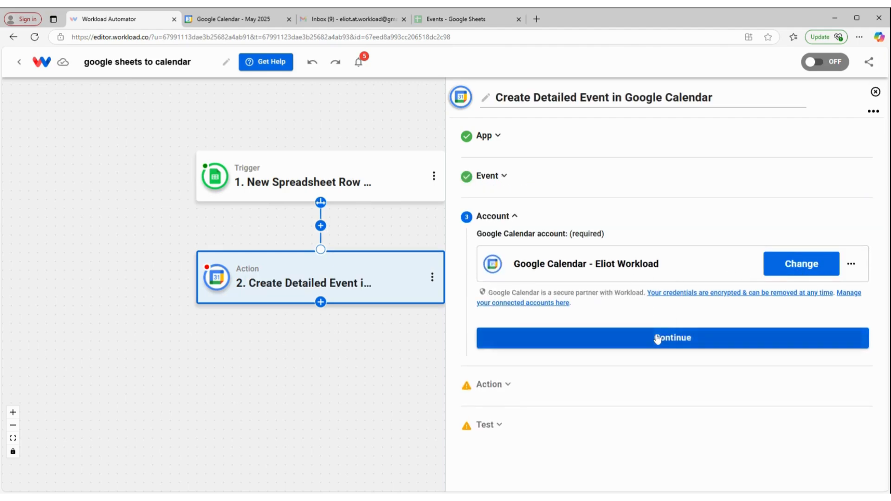
left_click(640, 344)
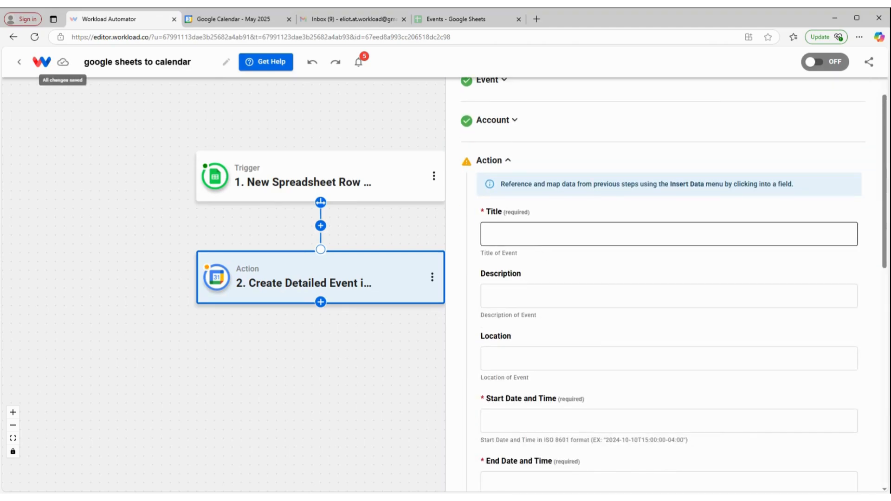
Map the event's Title to COL$A from the new spreadsheet row
left_click(669, 235)
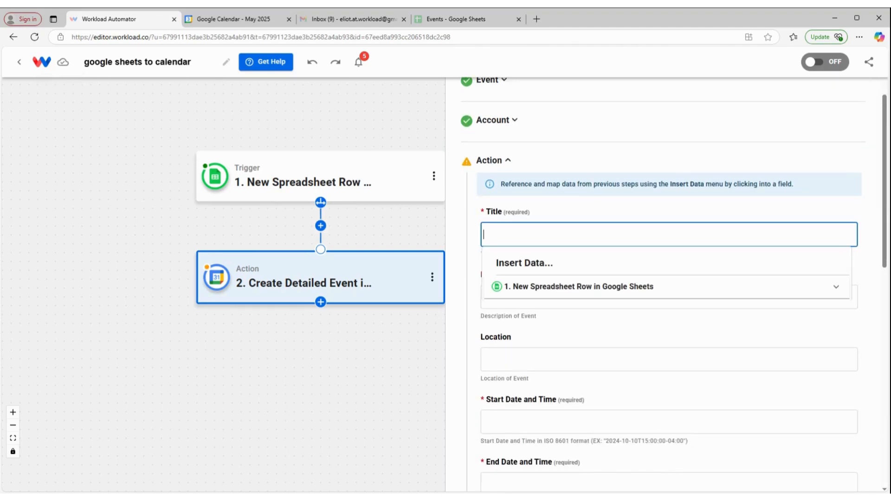
left_click(579, 288)
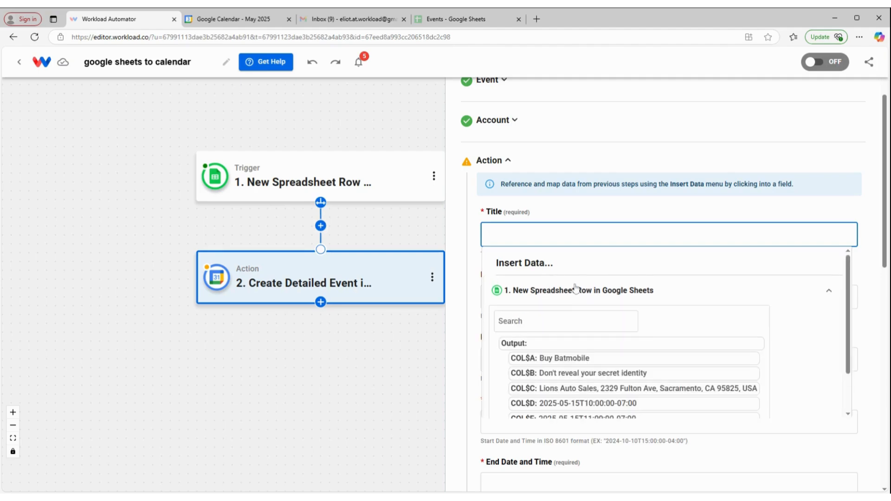
scroll(550, 316, "down", 1)
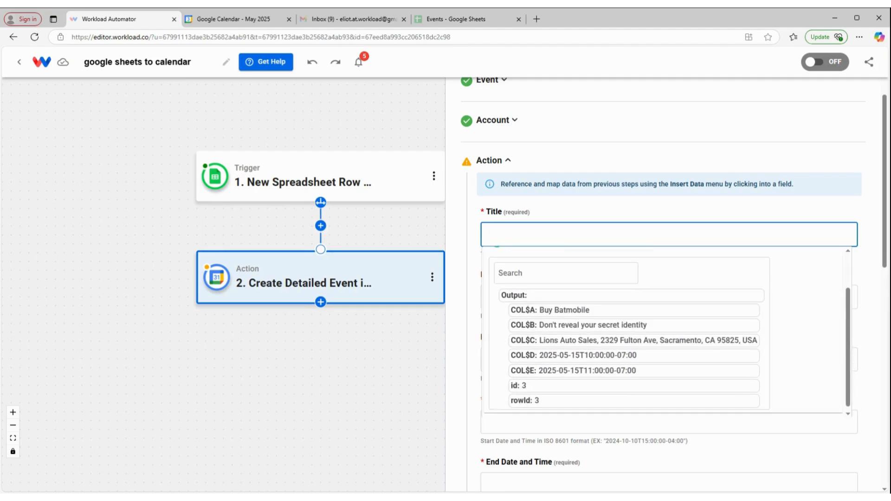
left_click(551, 315)
Map the event's Description to COL$B from the new spreadsheet row
left_click(550, 293)
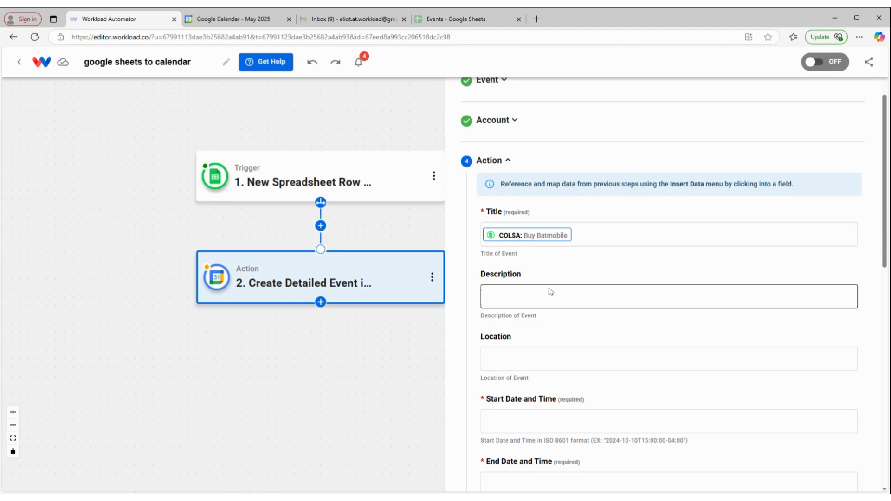
scroll(551, 294, "down", 1)
left_click(551, 304)
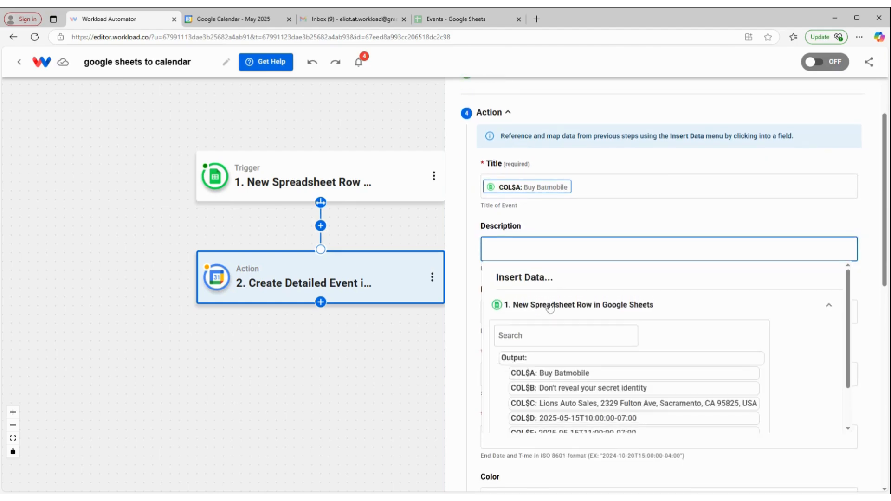
scroll(551, 306, "down", 1)
left_click(559, 342)
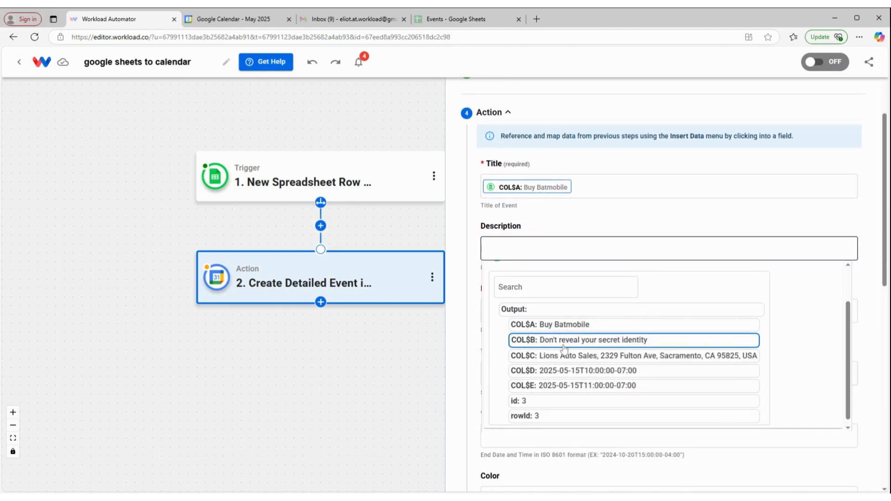
left_click(585, 219)
Map the event's Location to COL$C from the new spreadsheet row
scroll(571, 248, "down", 2)
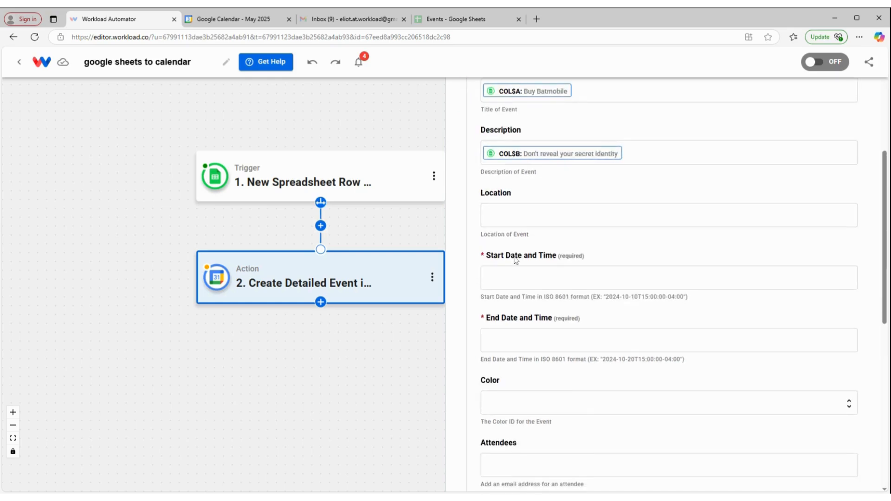
left_click(498, 221)
left_click(555, 274)
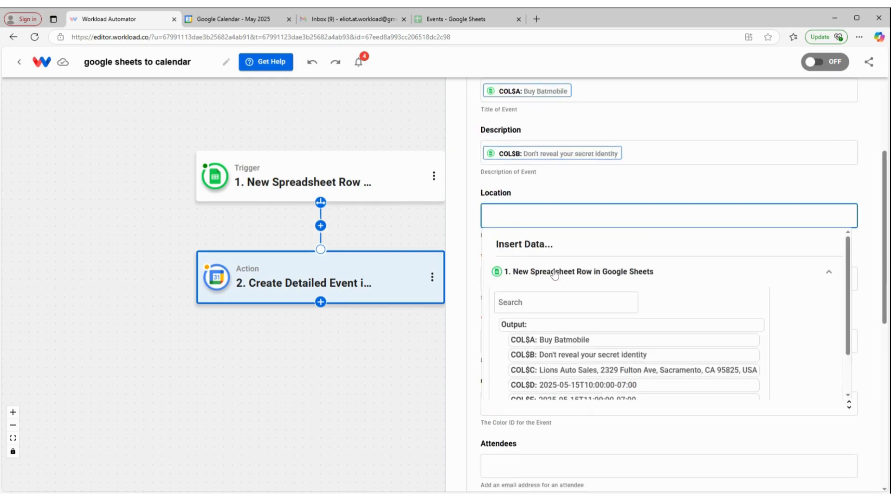
scroll(557, 325, "down", 1)
left_click(556, 328)
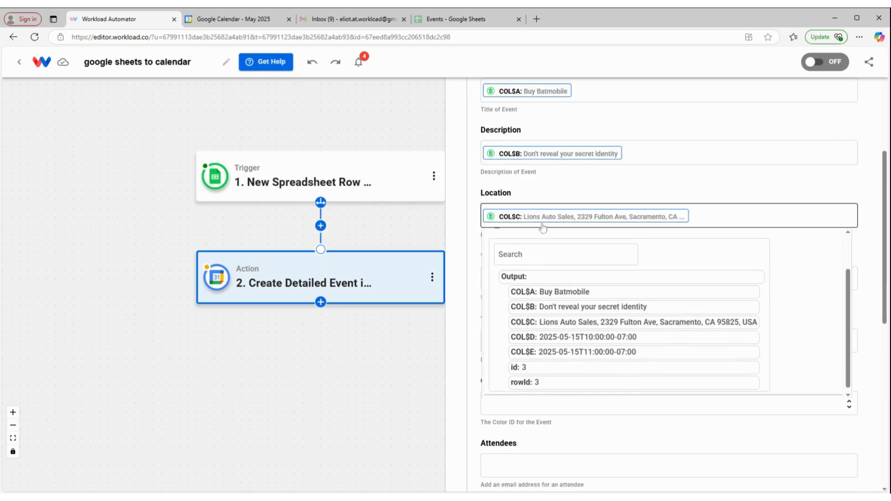
left_click(556, 189)
Map the event's Start Date and Time to COL$D from the new spreadsheet row
scroll(561, 241, "down", 1)
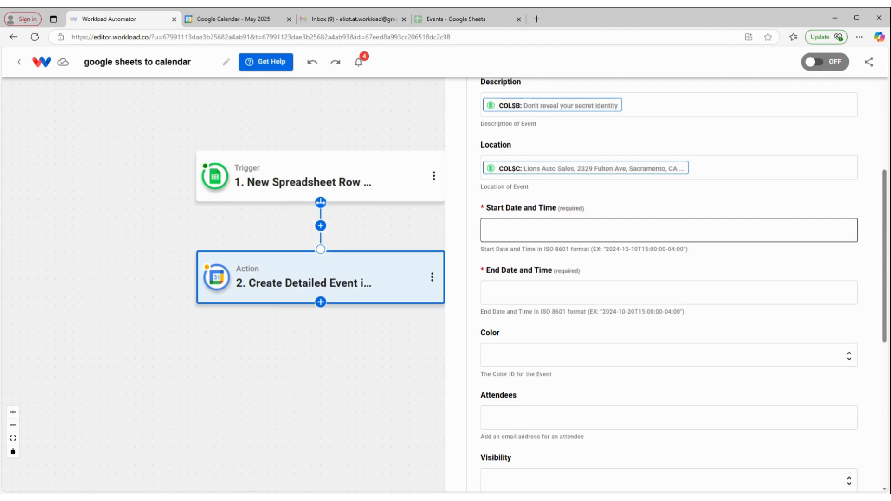
left_click(559, 230)
left_click(525, 289)
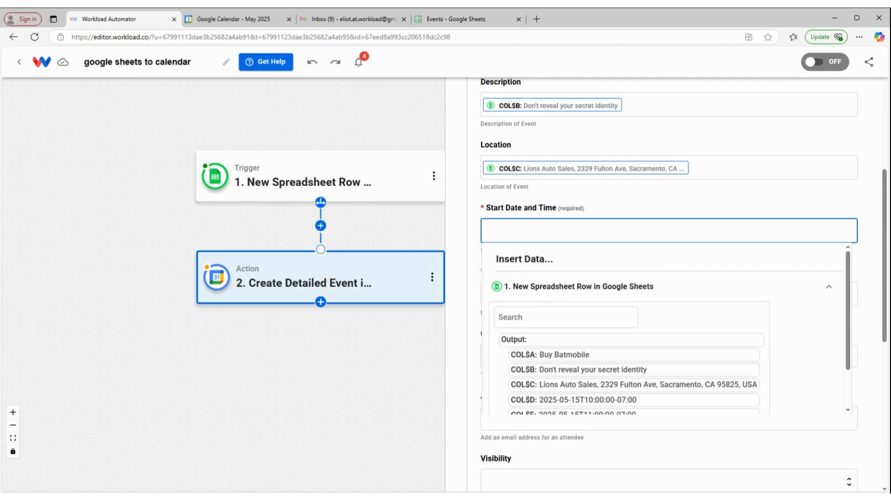
scroll(534, 334, "down", 1)
left_click(547, 353)
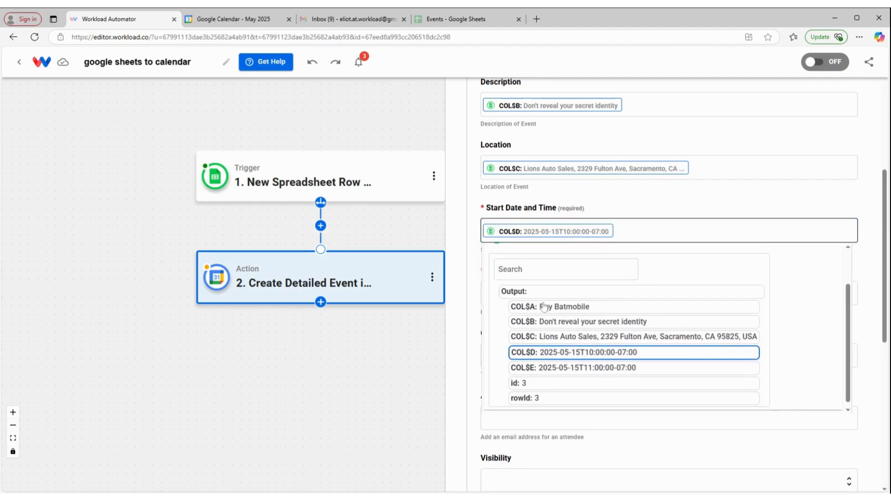
left_click(583, 208)
Map the event's End Date and Time to COL$E from the new spreadsheet row
scroll(539, 269, "down", 1)
left_click(536, 251)
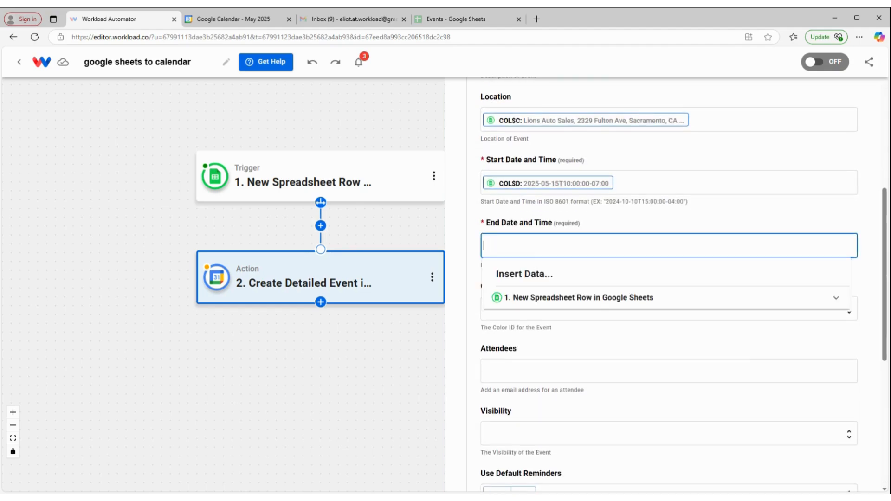
left_click(569, 306)
scroll(567, 320, "down", 1)
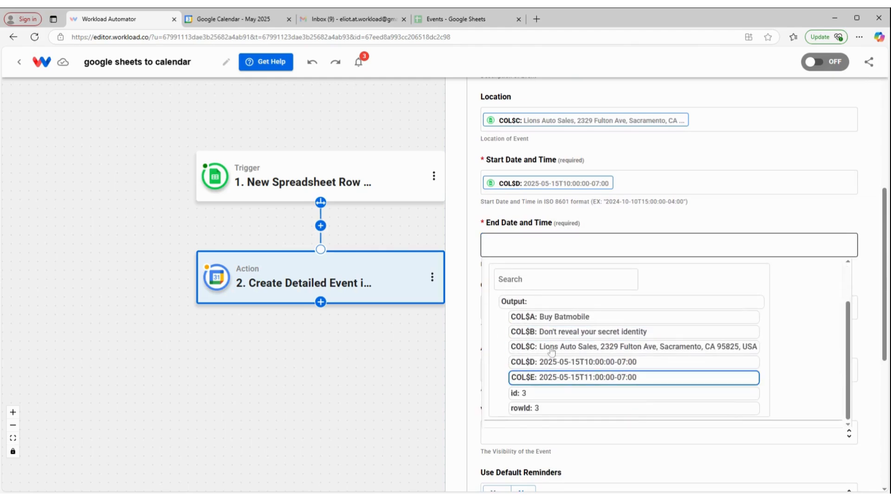
left_click(565, 377)
left_click(556, 216)
Set the calendar event's color to color ID 9
scroll(565, 272, "down", 2)
left_click(557, 212)
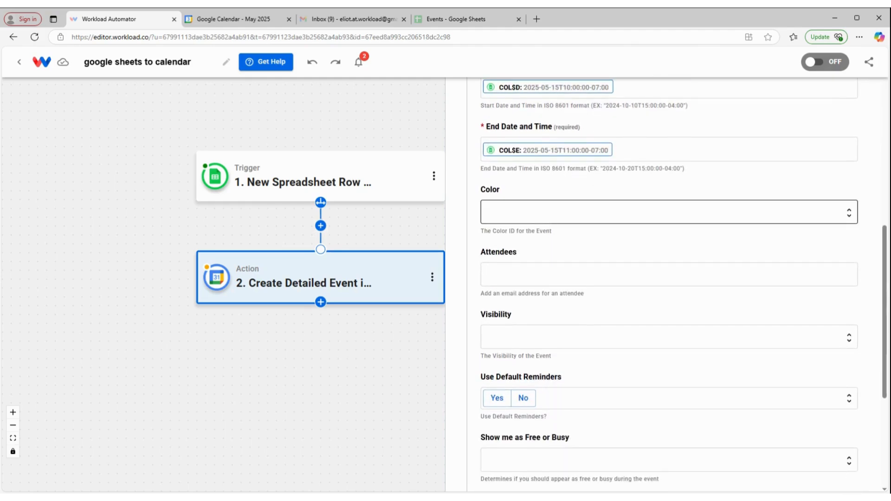
scroll(548, 326, "down", 1)
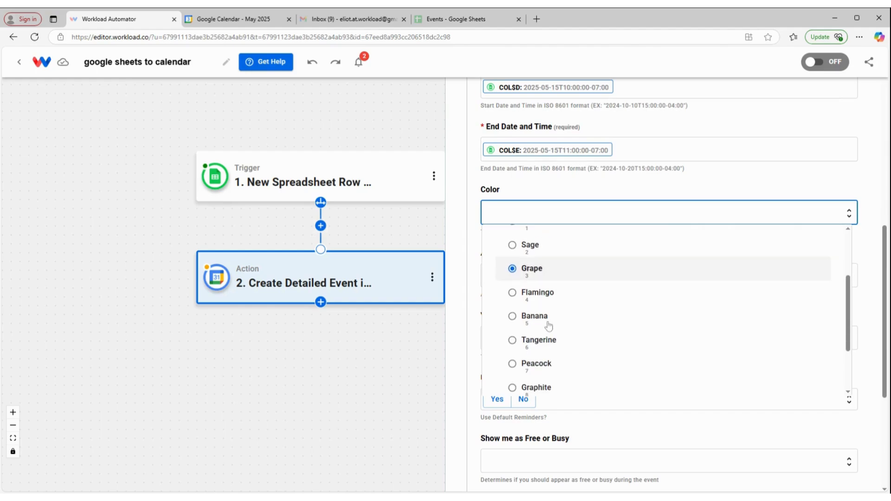
scroll(546, 321, "down", 2)
left_click(546, 327)
left_click(567, 189)
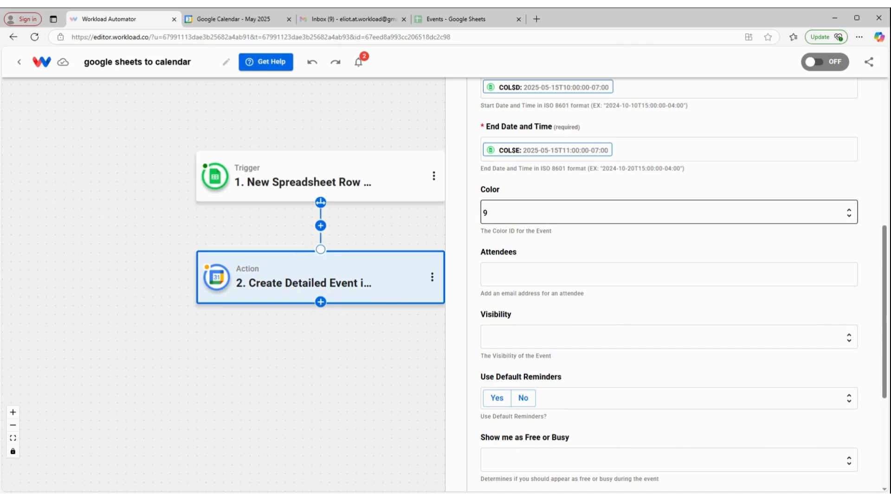
Choose Test Calendar as the Calendar ID and confirm the action settings, leaving the remaining optional fields empty
scroll(603, 260, "down", 2)
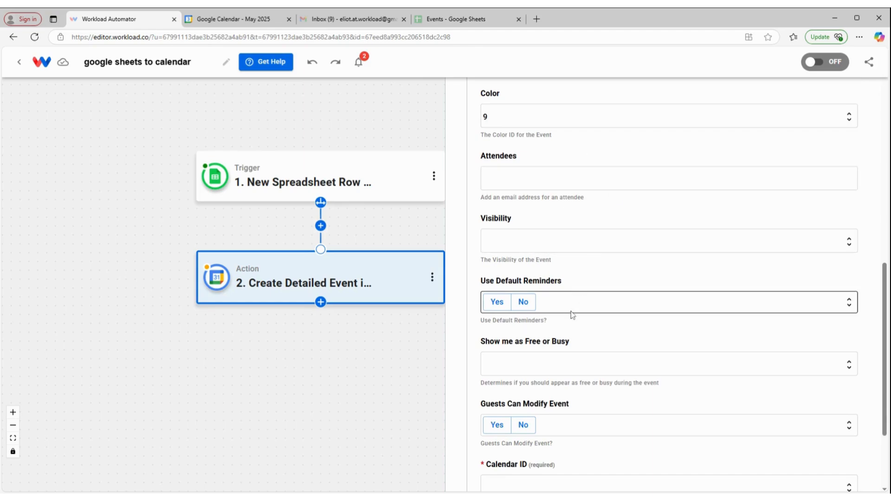
scroll(665, 219, "down", 1)
scroll(665, 219, "down", 2)
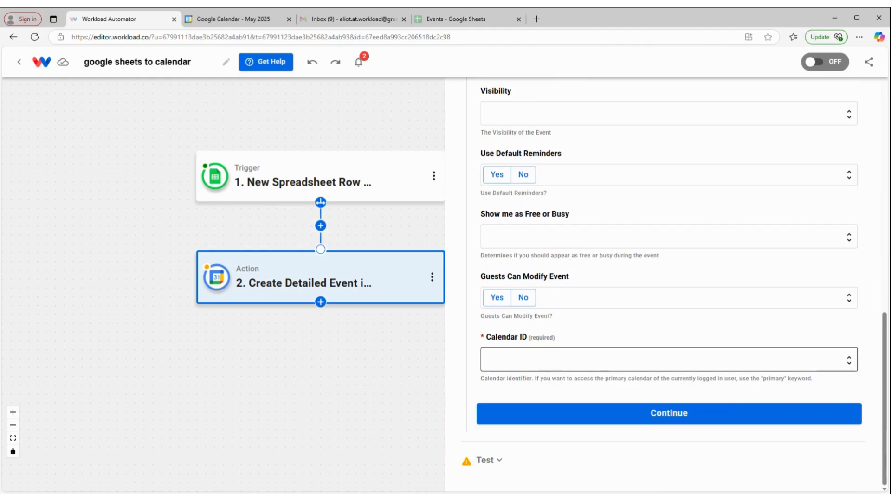
left_click(665, 359)
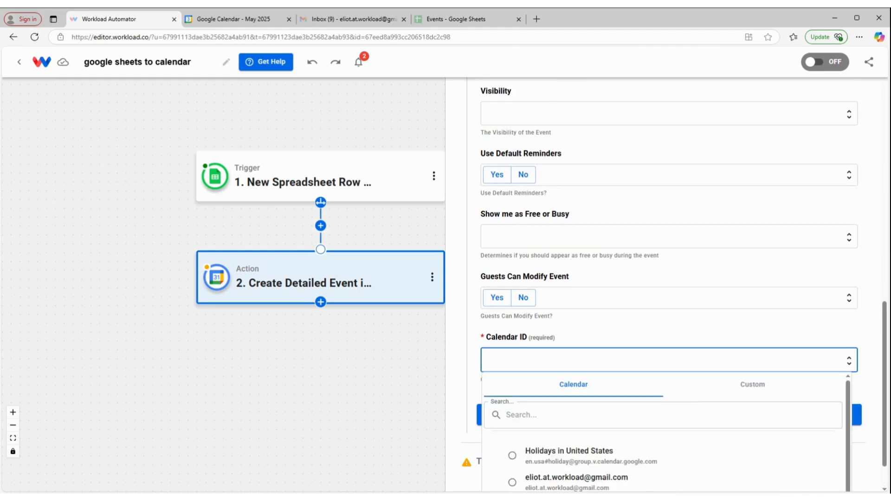
scroll(563, 392, "down", 2)
left_click(569, 416)
left_click(543, 447)
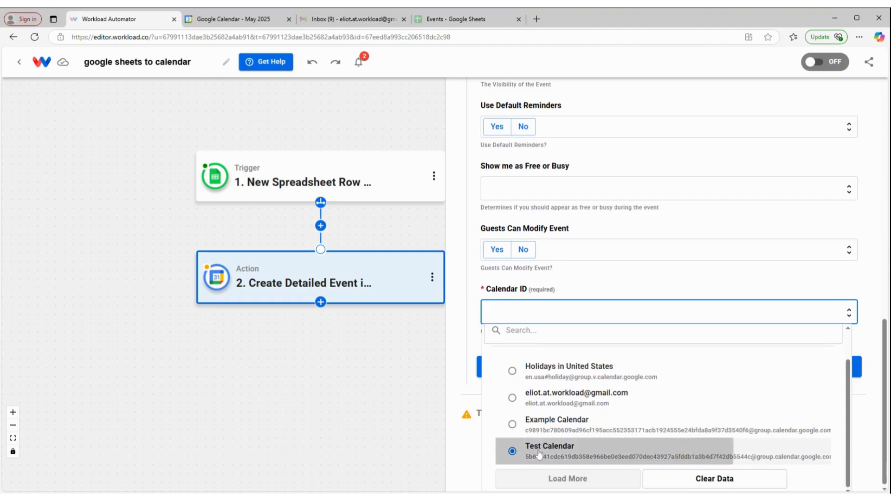
left_click(694, 419)
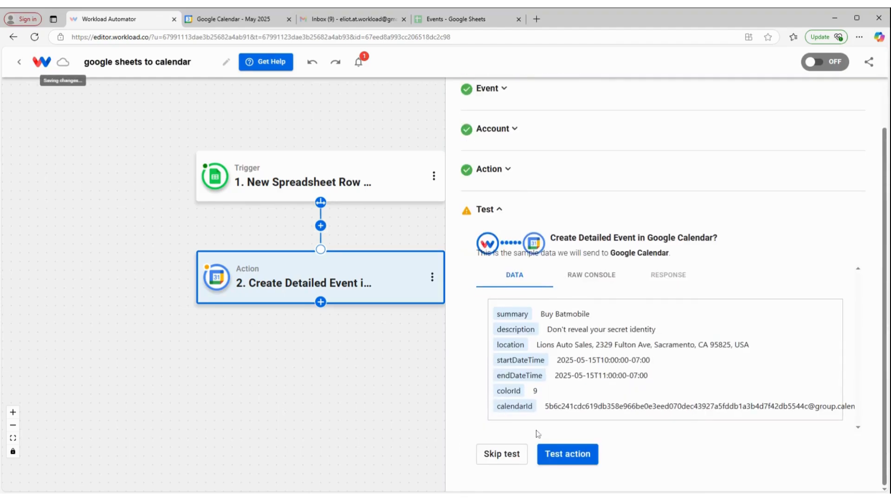
Test the Create Detailed Event action, review its response data, and finish the action's setup
left_click(557, 455)
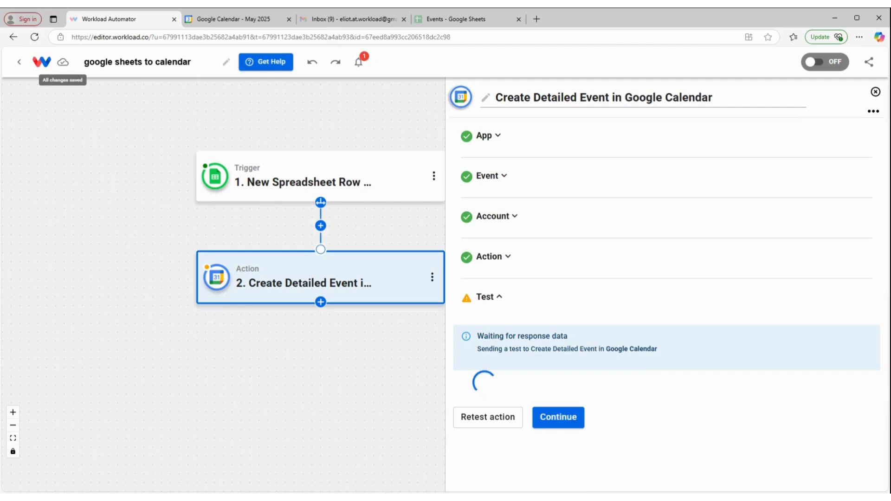
scroll(570, 423, "down", 5)
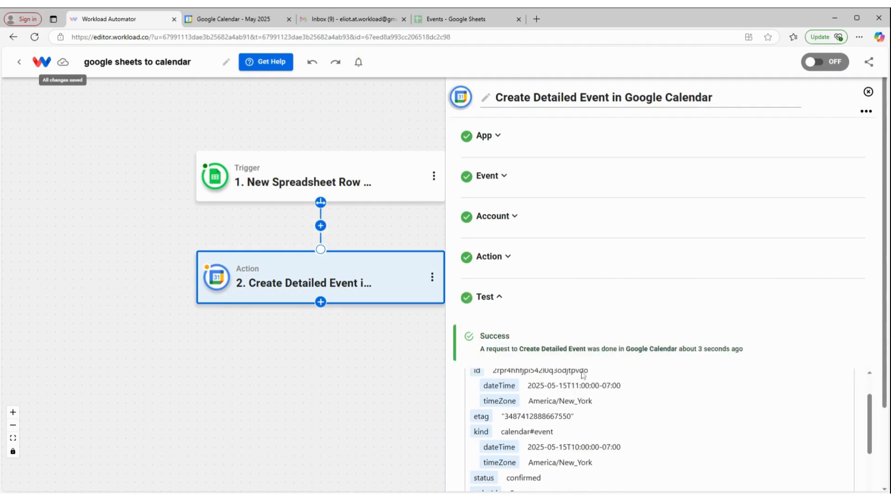
scroll(597, 356, "down", 5)
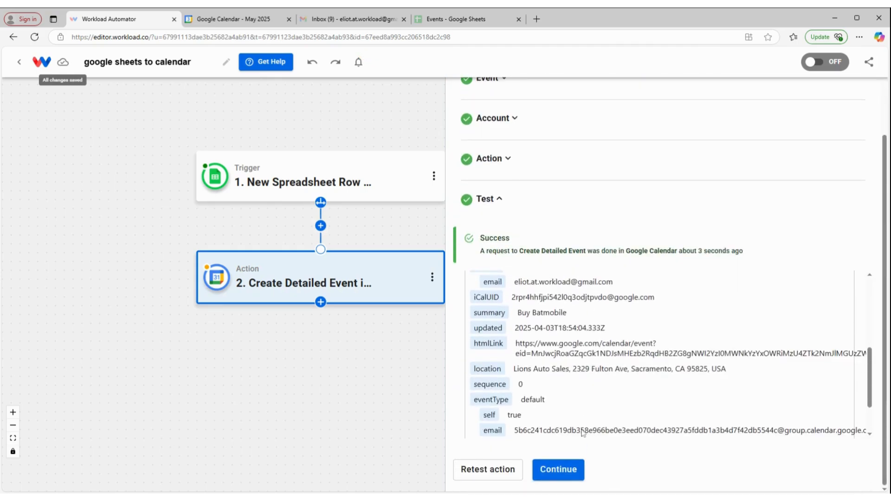
left_click(558, 469)
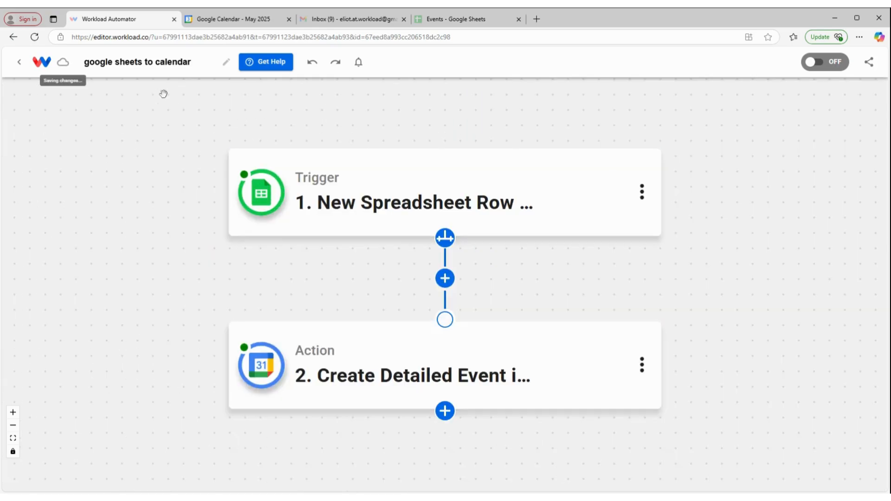
In Google Calendar, show Test Calendar instead of Example Calendar and check the details of the Buy Batmobile event on May 15
left_click(227, 20)
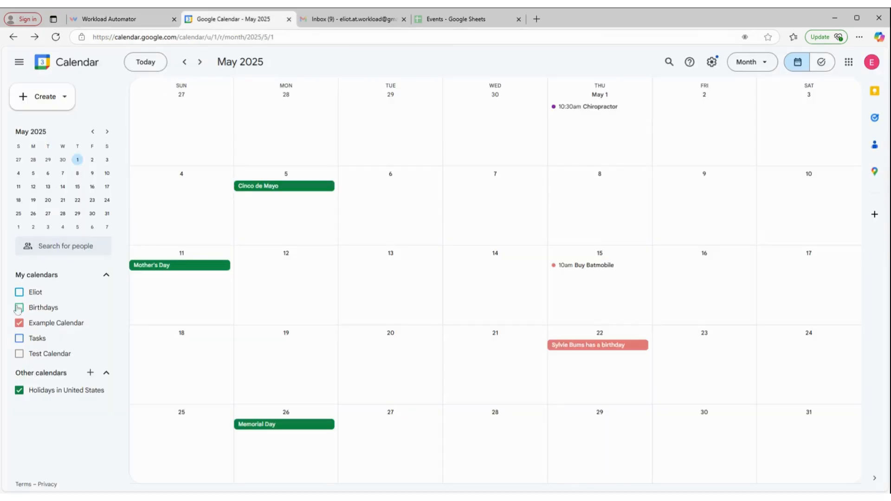
left_click(18, 323)
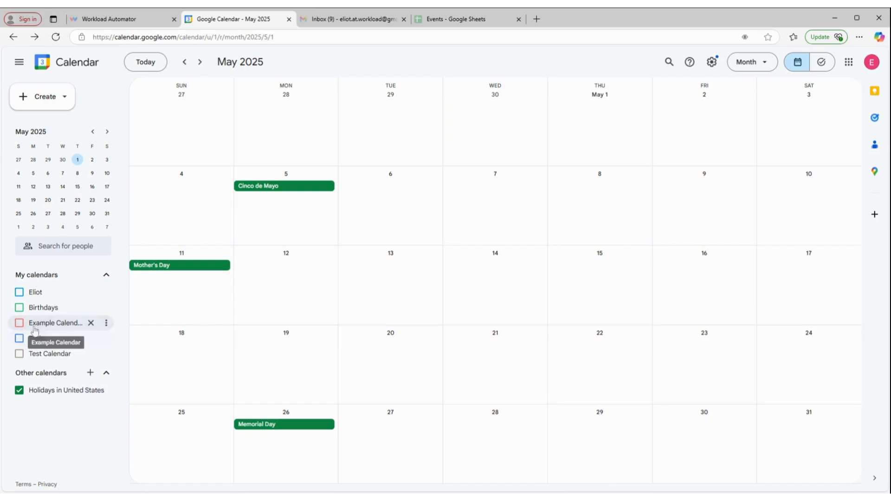
left_click(19, 354)
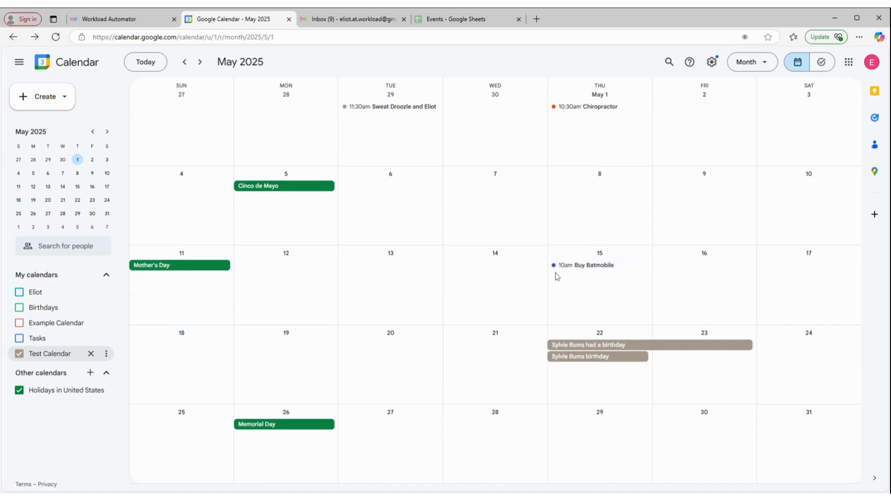
left_click(602, 266)
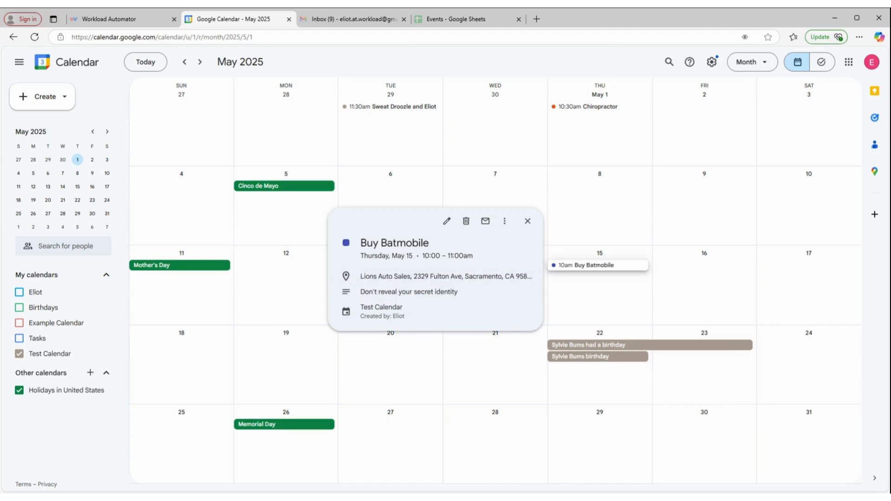
left_click(598, 223)
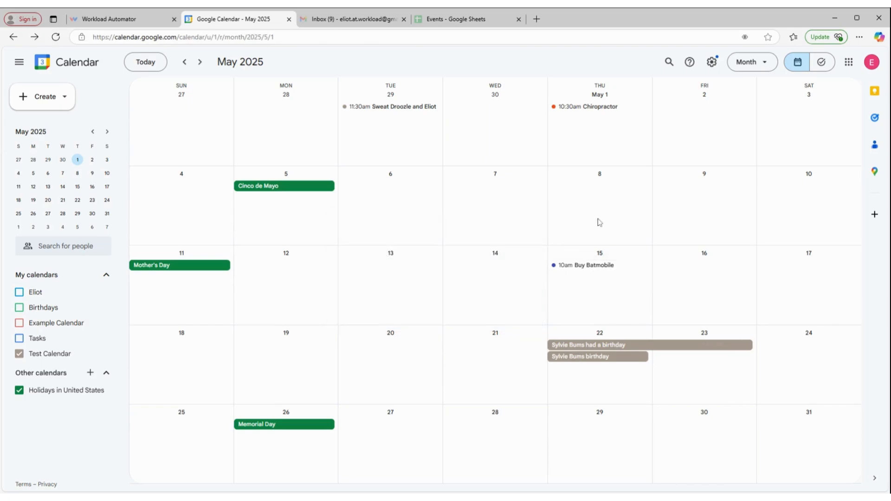
Return to Workload and activate the google sheets to calendar workflow
left_click(148, 21)
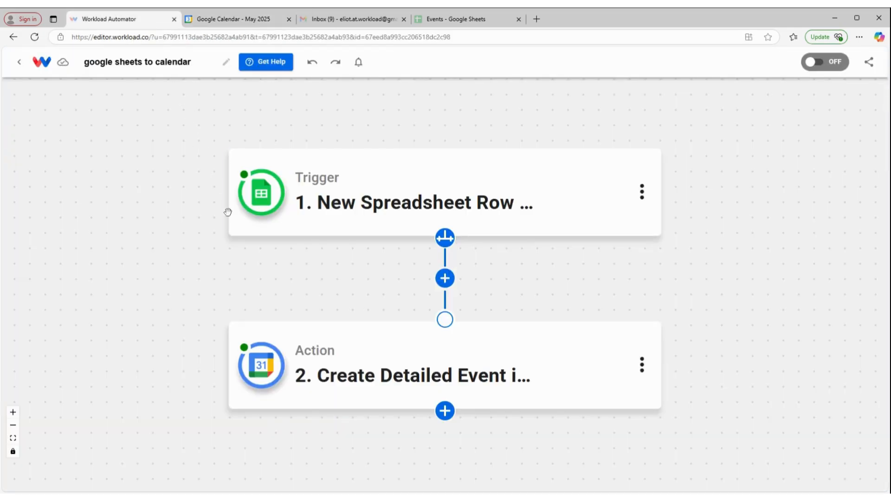
left_click(822, 63)
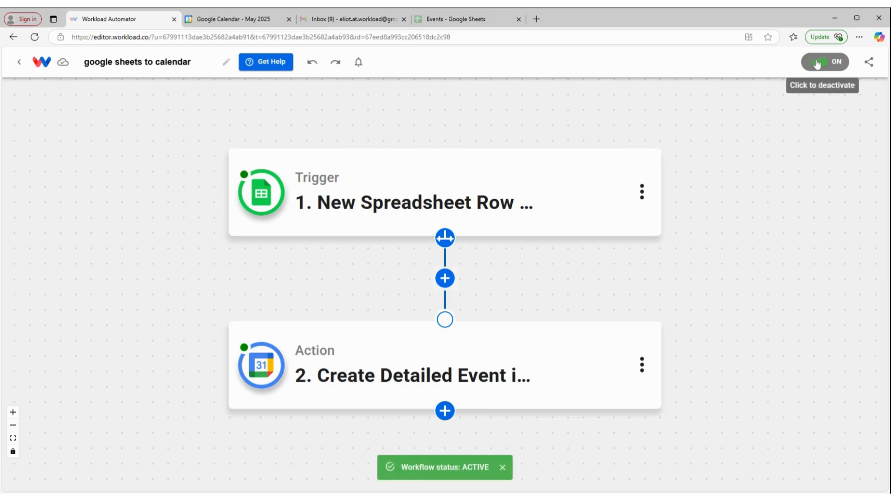